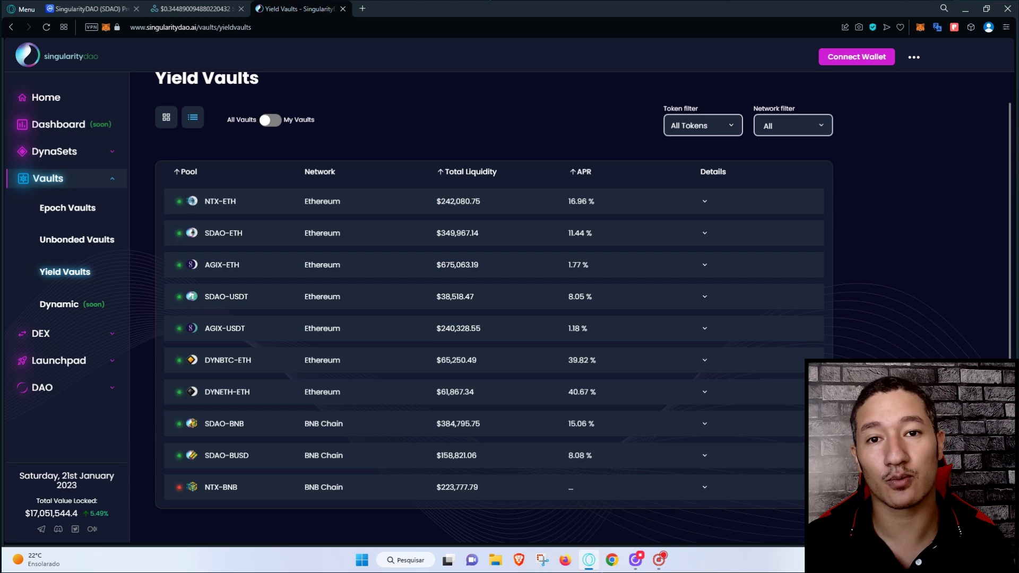
# Step: Check the SDAO price chart on dex.guru and return to the Yield Vaults page
pyautogui.click(194, 8)
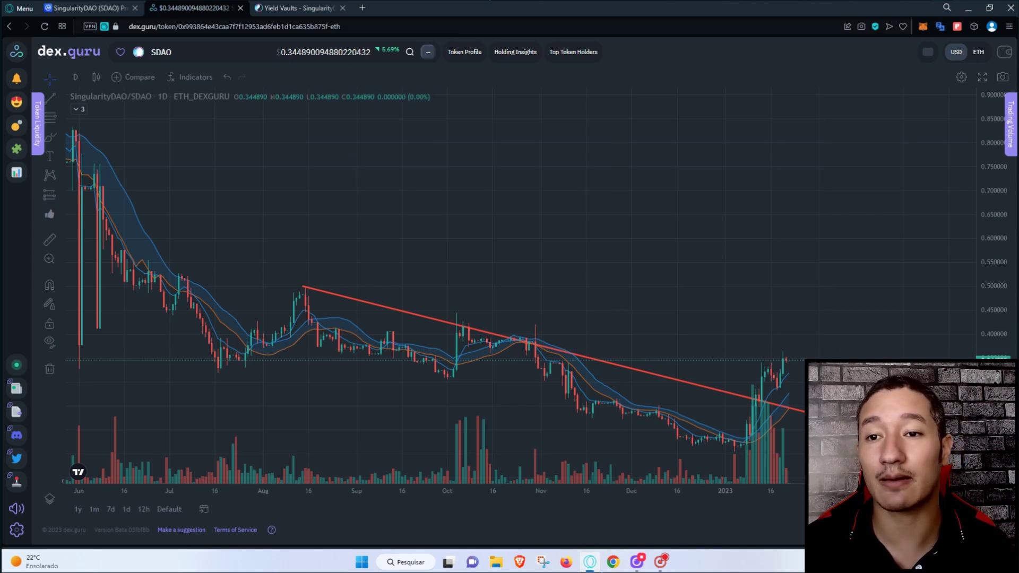
pyautogui.click(297, 8)
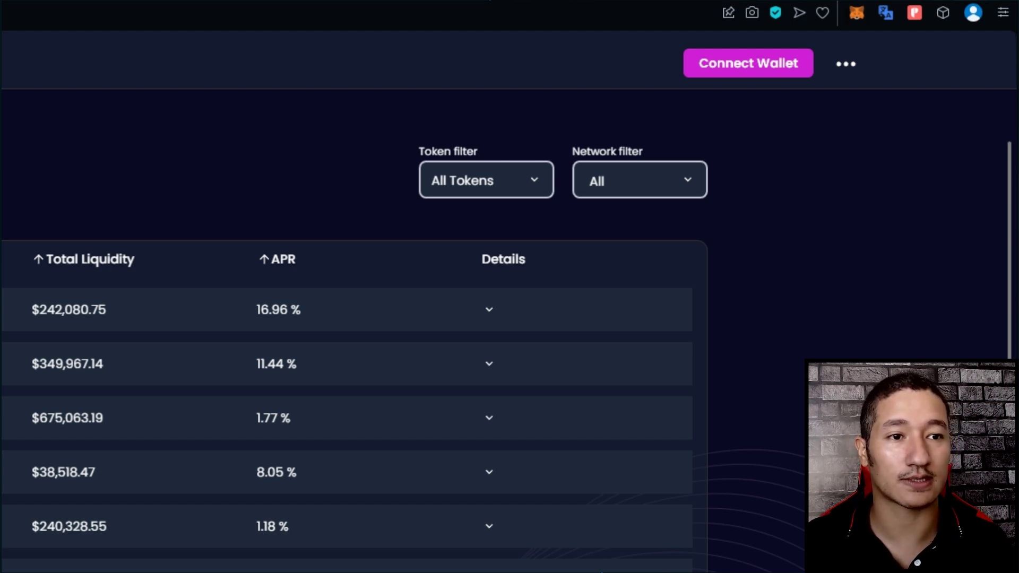
# Step: Copy the BNB Chain account address from the MetaMask wallet
pyautogui.click(856, 12)
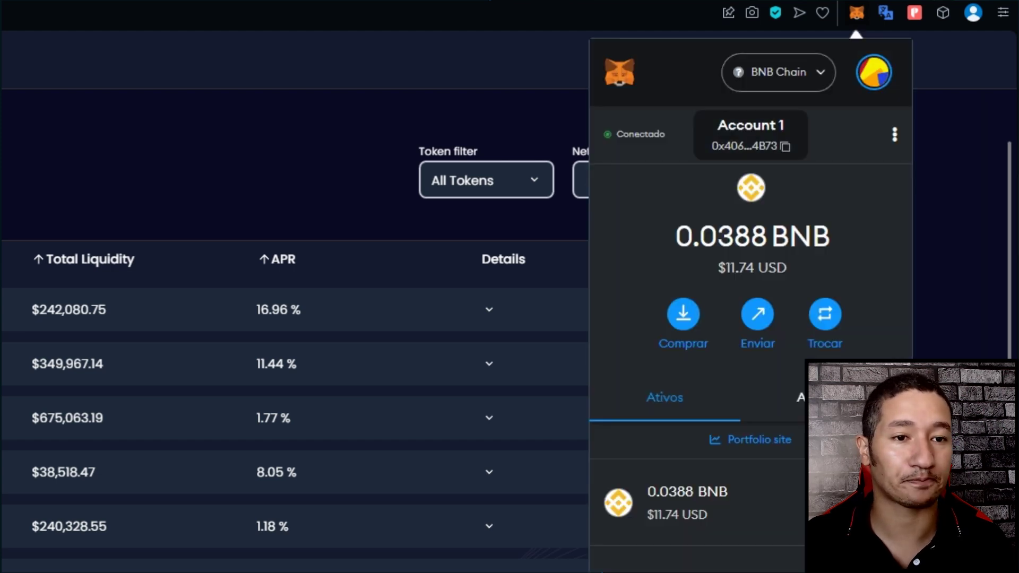
pyautogui.click(784, 146)
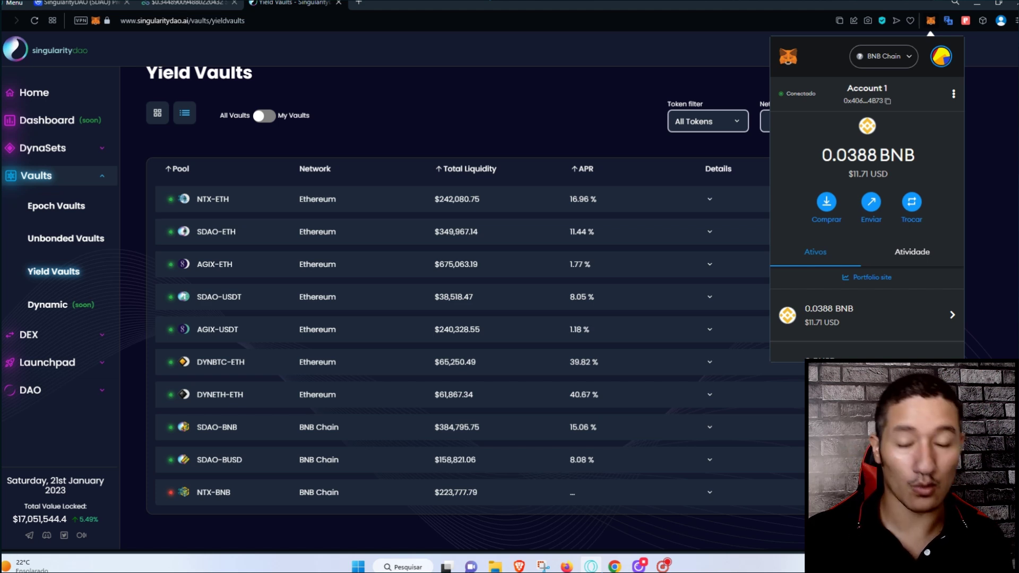
pyautogui.click(865, 97)
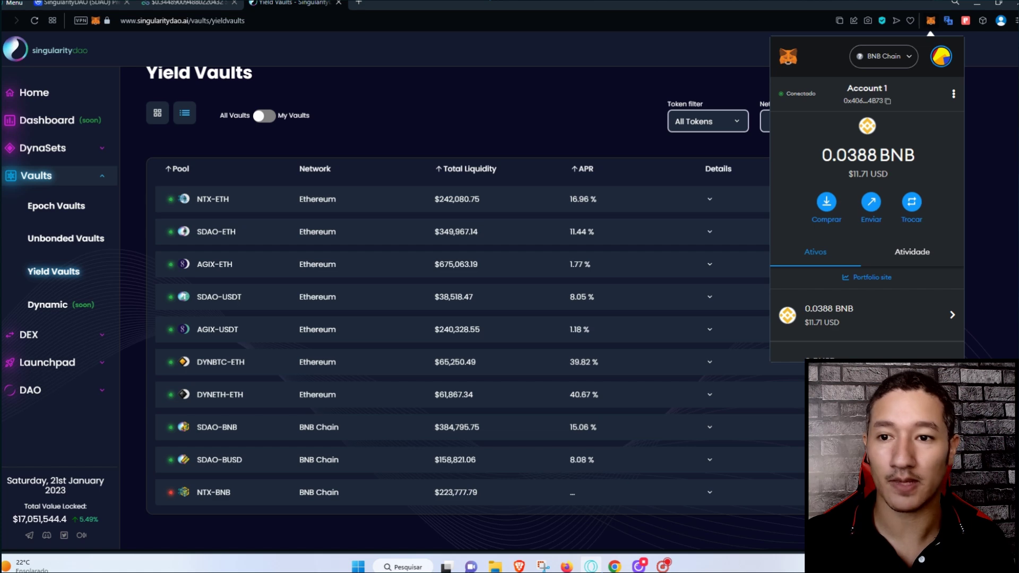
# Step: Open the DEX Swap page and bring up its wallet connection options
pyautogui.click(36, 176)
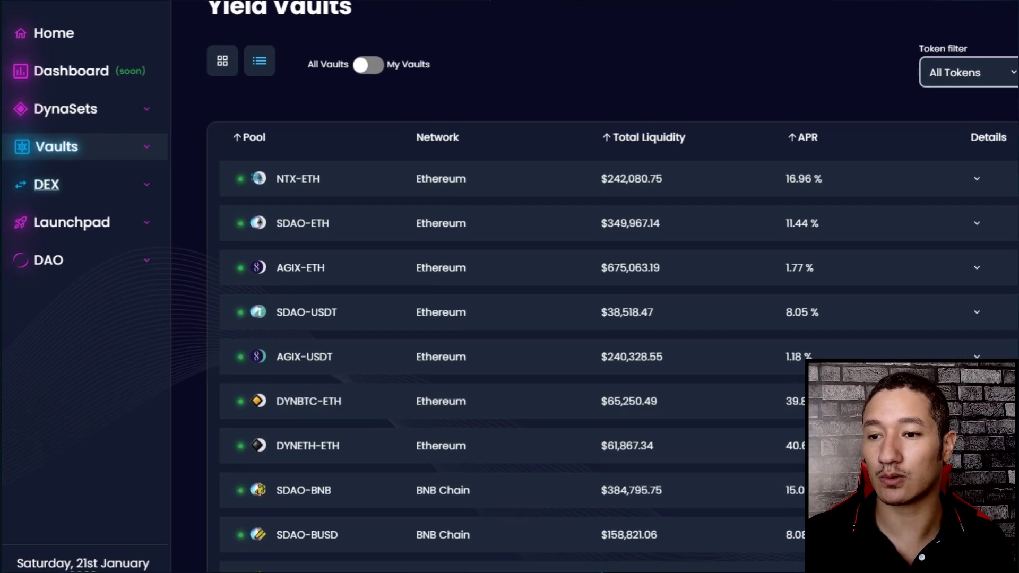
pyautogui.click(29, 203)
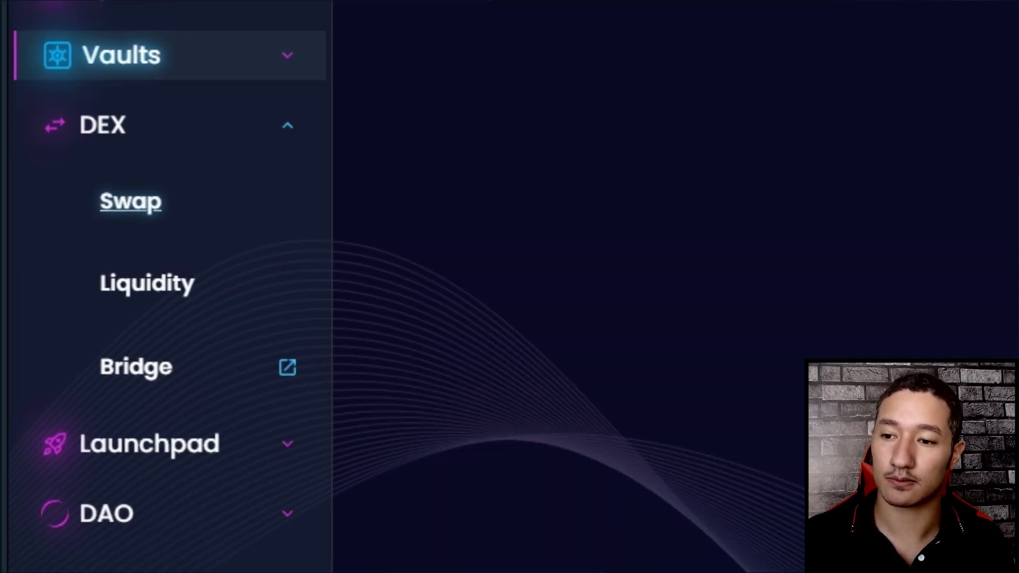
pyautogui.click(130, 201)
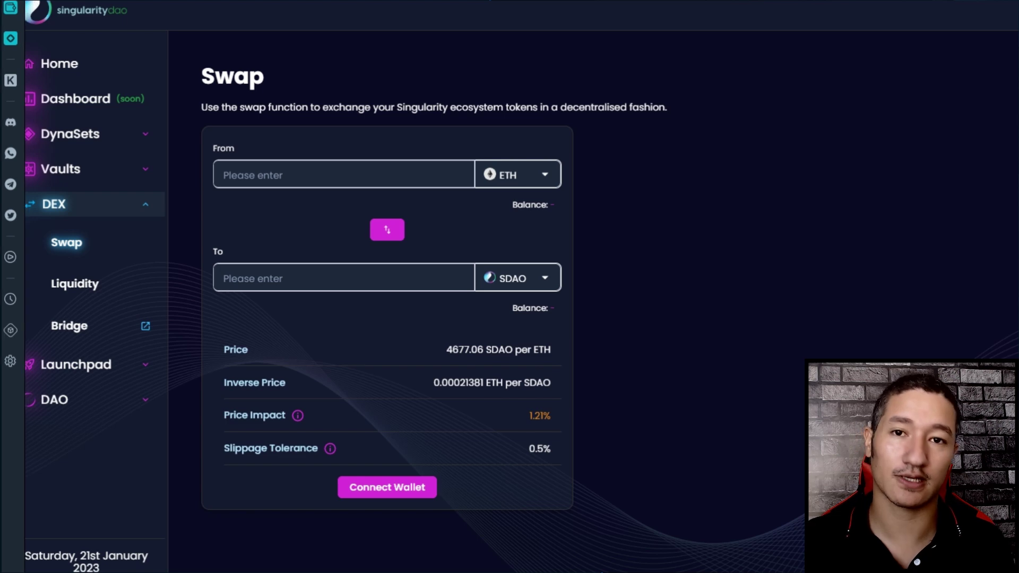
pyautogui.click(387, 487)
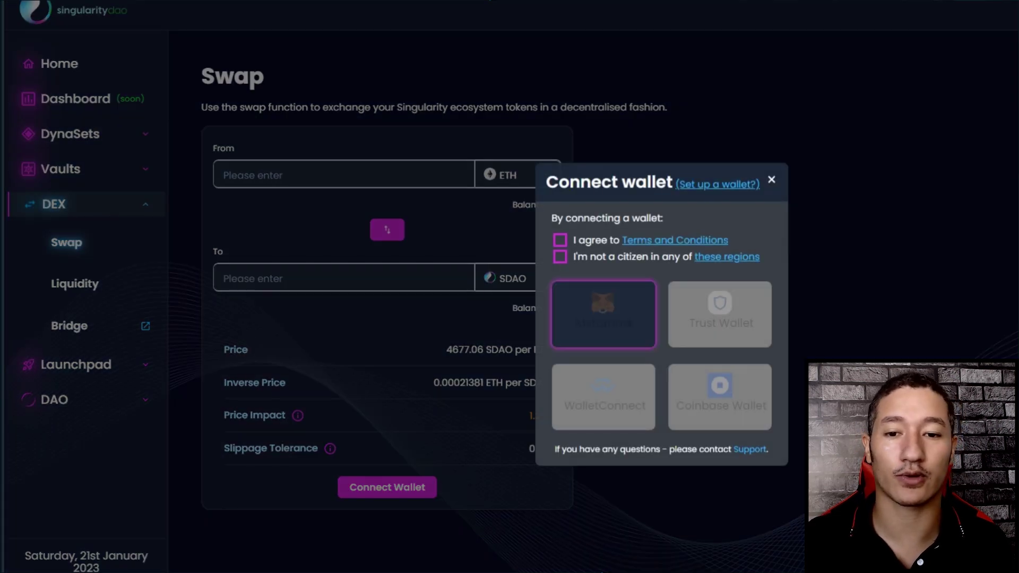
pyautogui.click(560, 240)
pyautogui.click(560, 256)
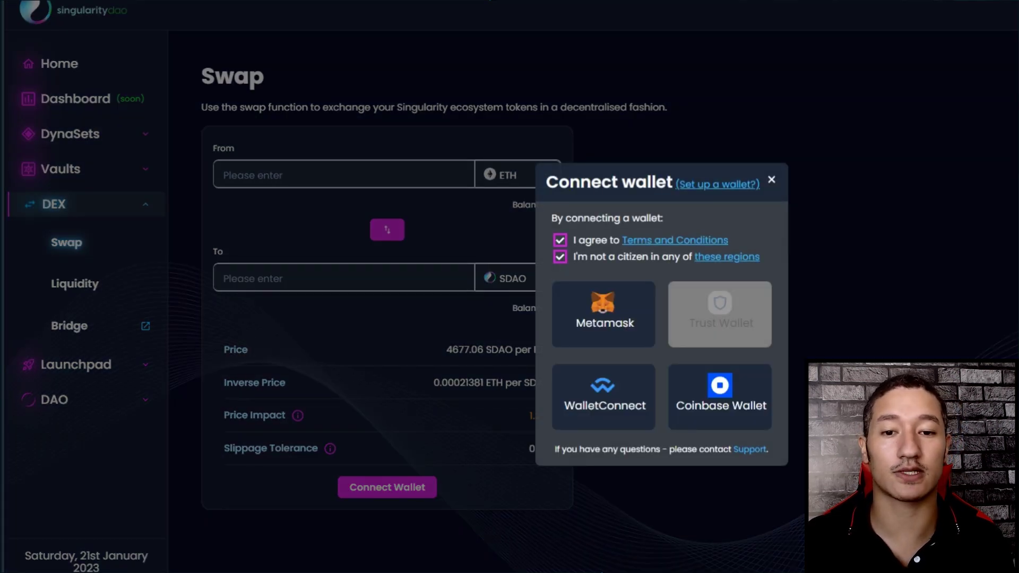
pyautogui.press('Escape')
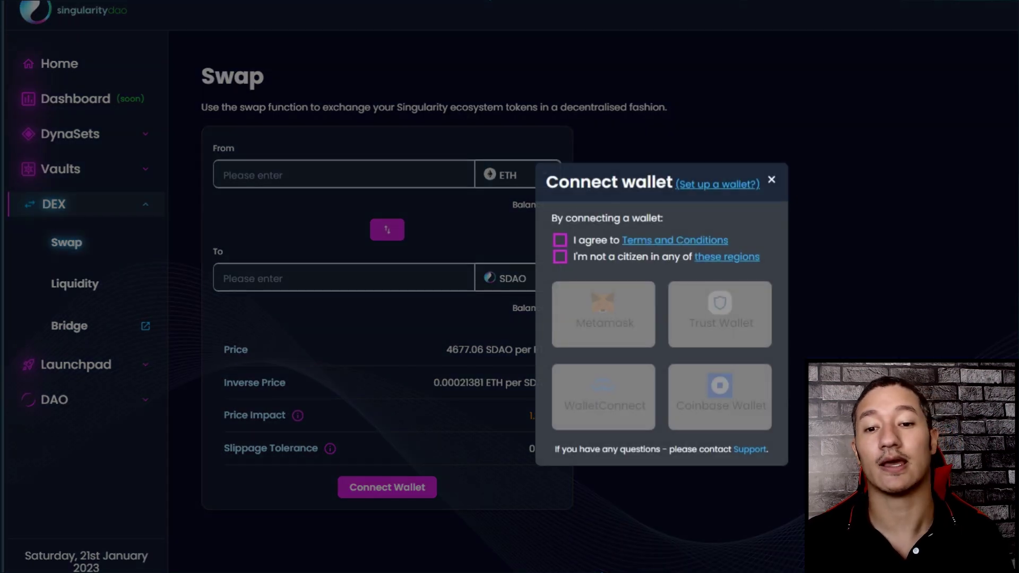
# Step: Accept the terms and conditions and the region declaration, and connect the MetaMask wallet
pyautogui.click(560, 240)
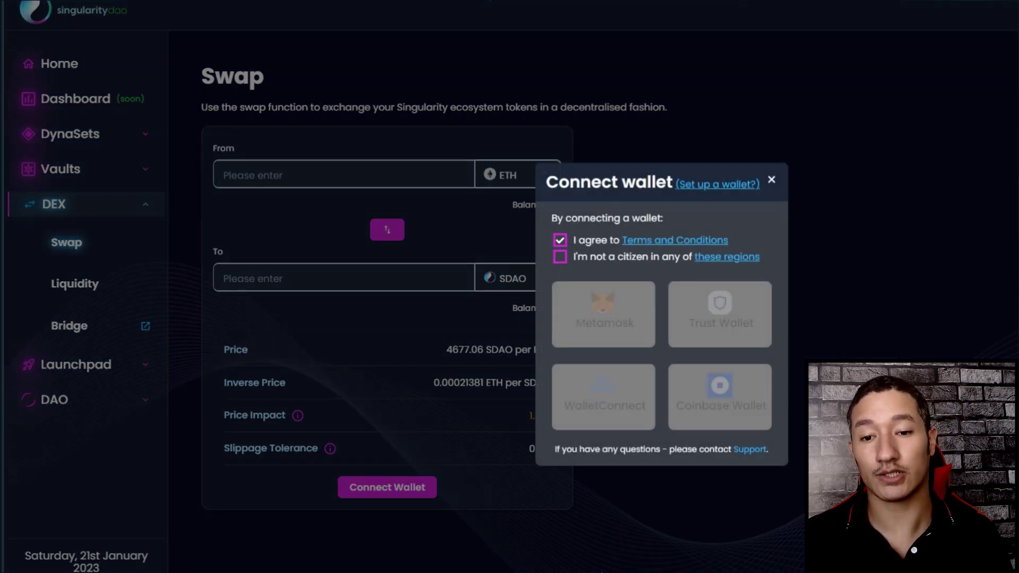
pyautogui.click(560, 257)
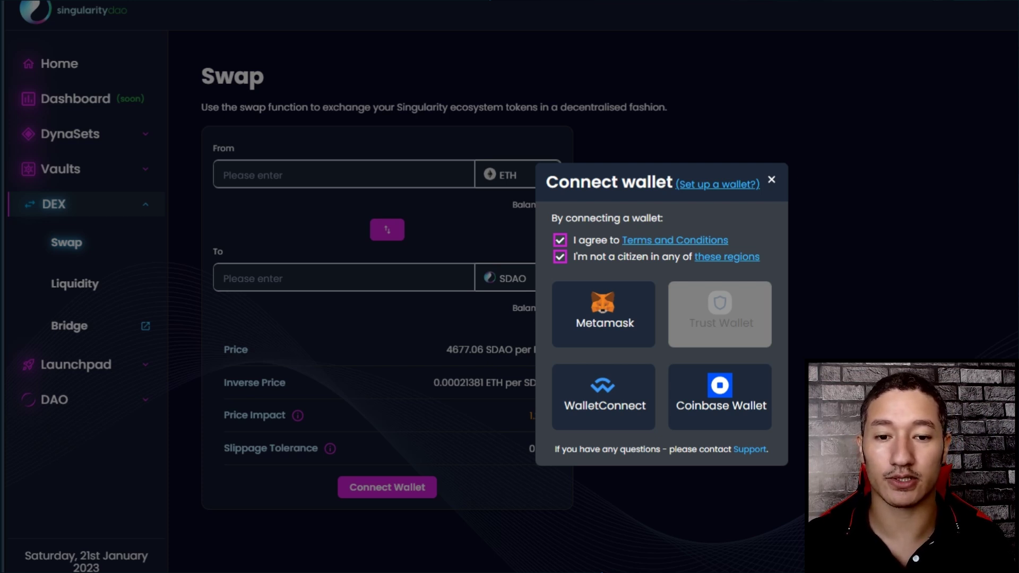
pyautogui.click(604, 314)
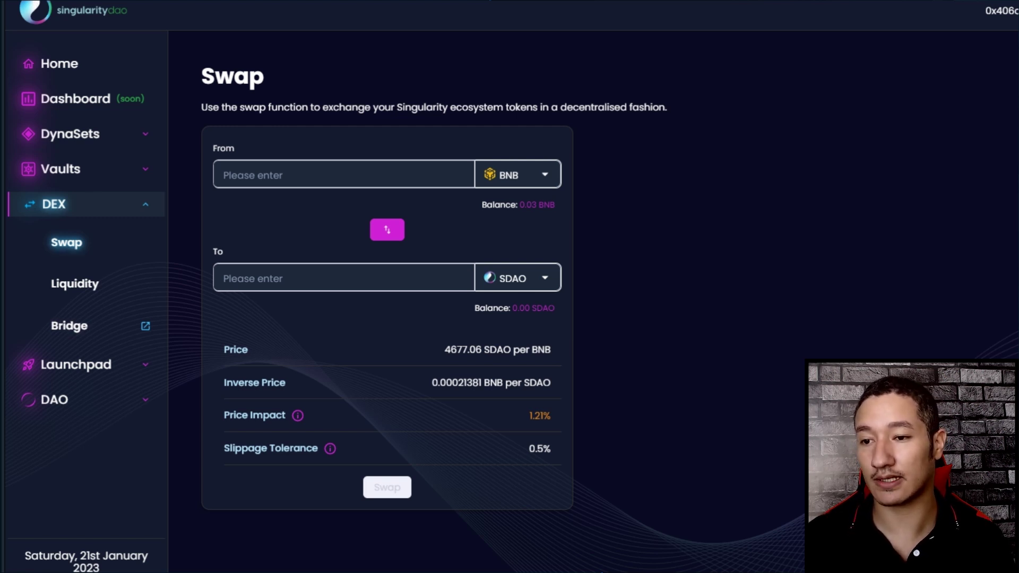
# Step: Review the yield vaults available on BNB Chain and return to the Swap page
pyautogui.click(61, 169)
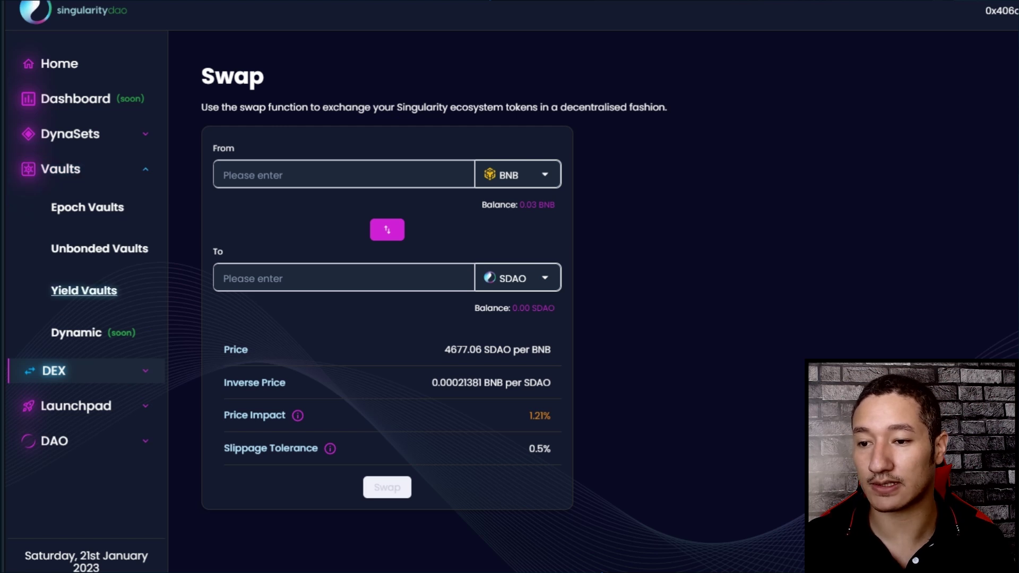
pyautogui.click(84, 290)
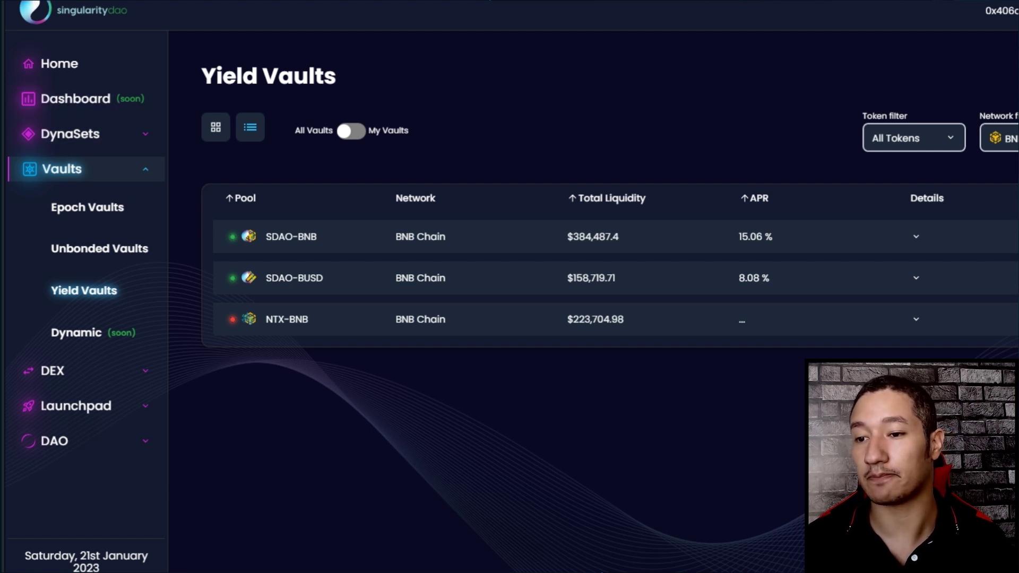
pyautogui.click(52, 371)
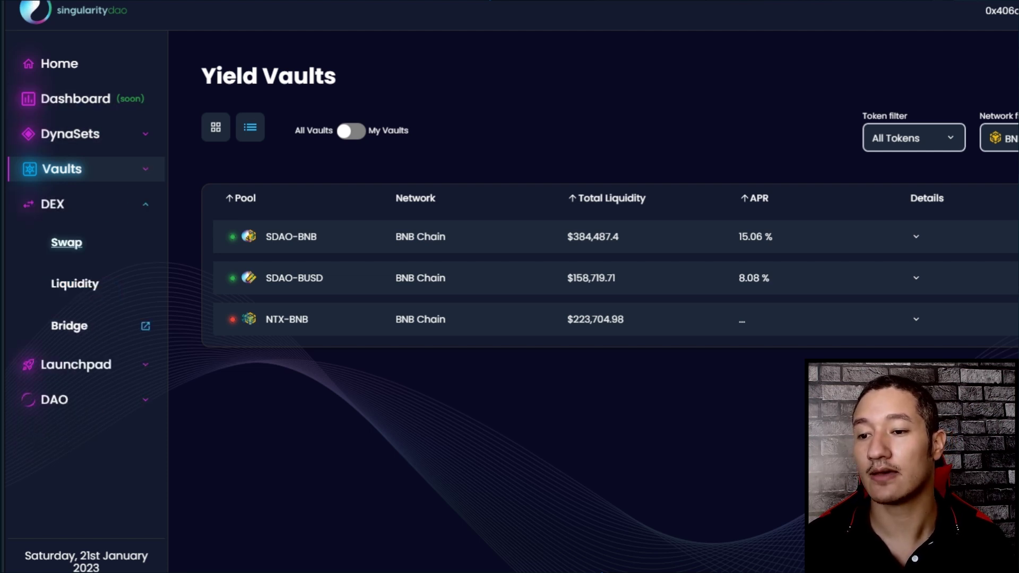
pyautogui.click(67, 242)
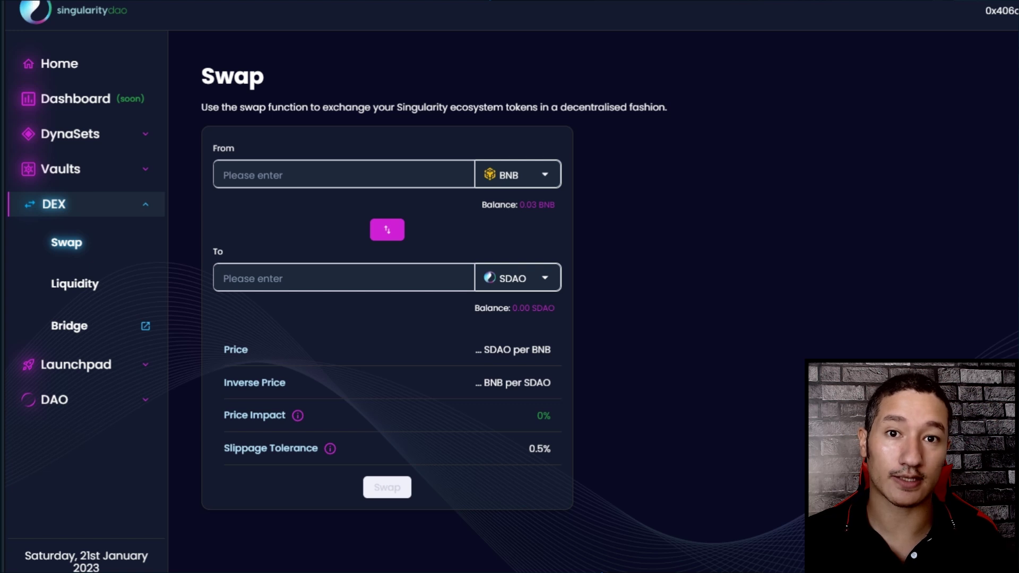
# Step: Swap BNB for 1 SDAO by entering the amount to receive and submitting the swap
pyautogui.click(224, 176)
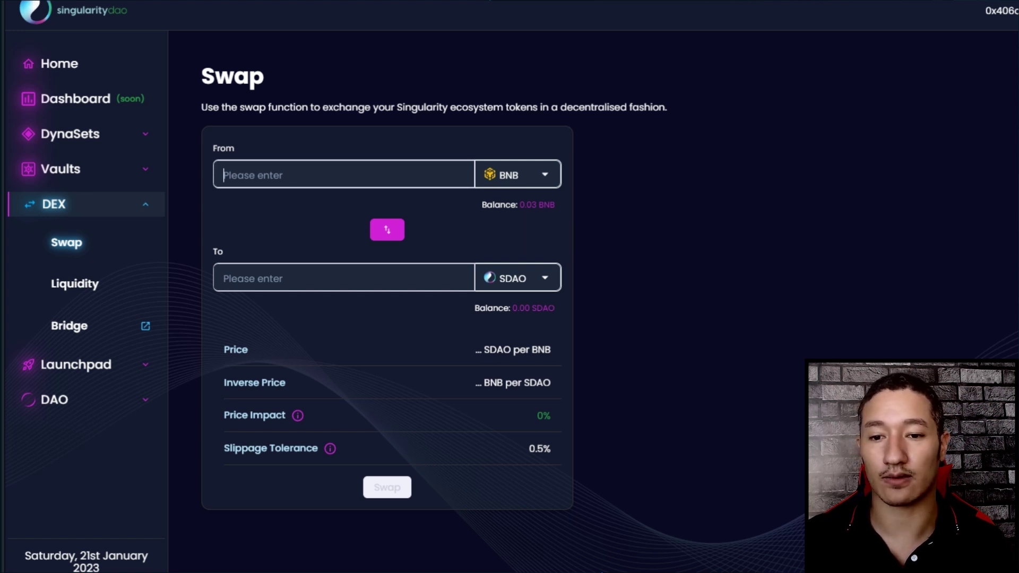
pyautogui.click(224, 278)
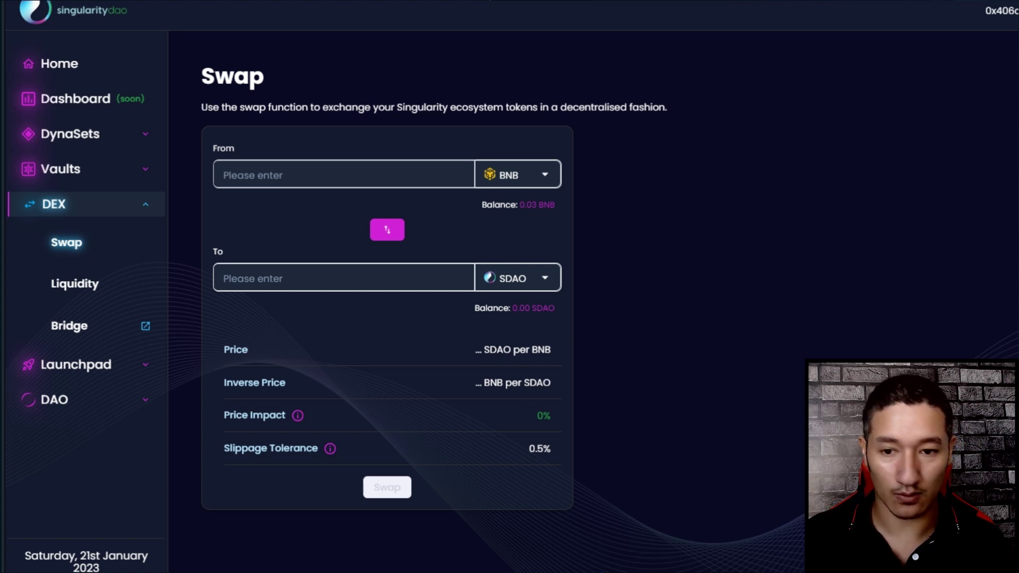
pyautogui.write('1')
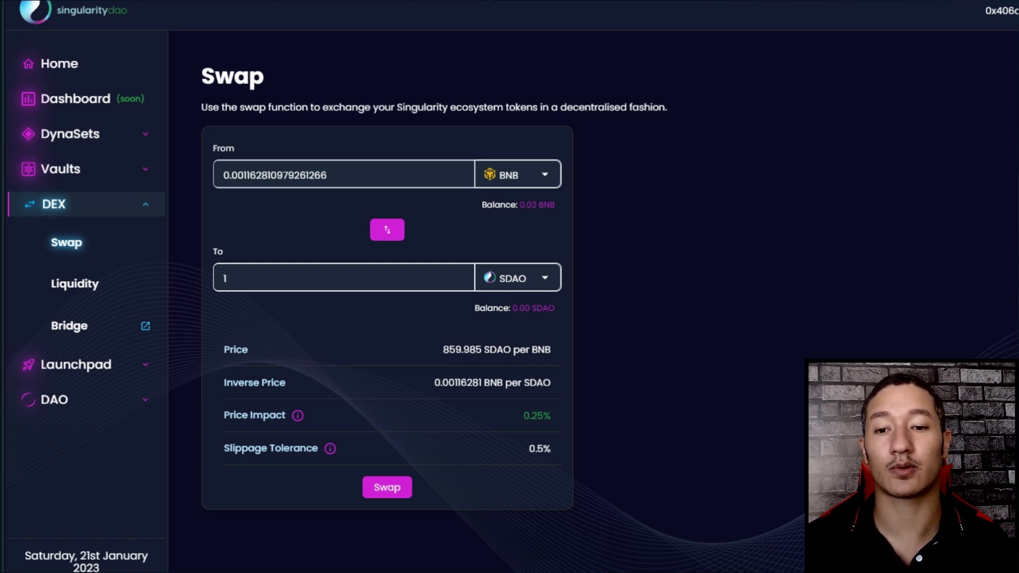
pyautogui.click(387, 487)
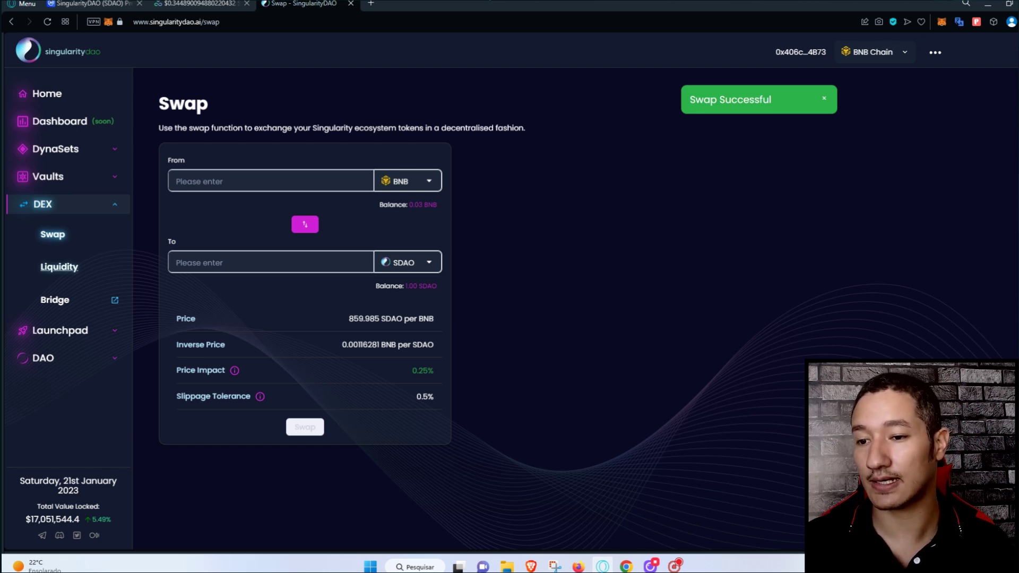
# Step: Enter 1 SDAO for the SDAO-BNB pair on the Liquidity page and approve SDAO spending in MetaMask
pyautogui.click(59, 266)
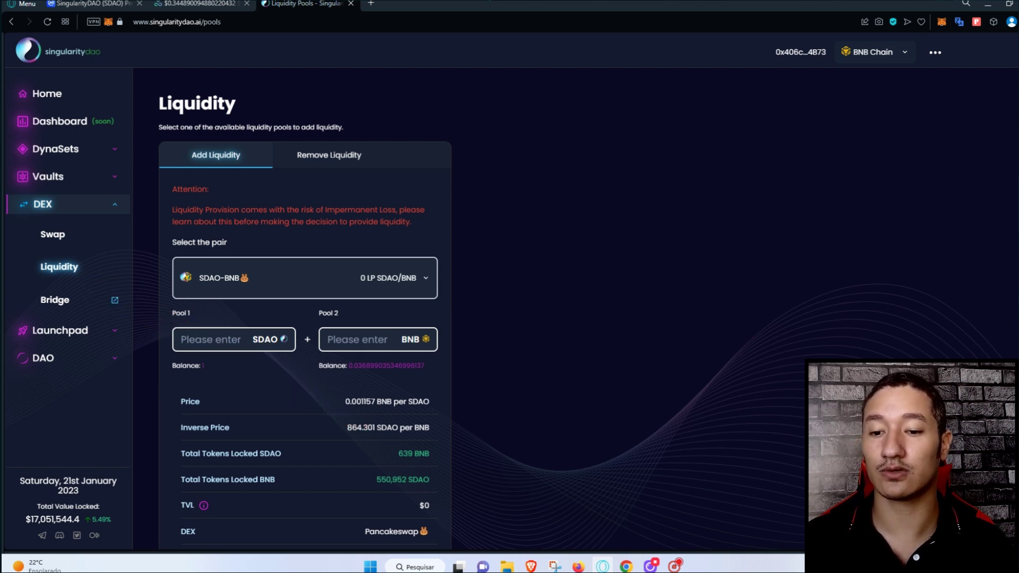
pyautogui.write('1')
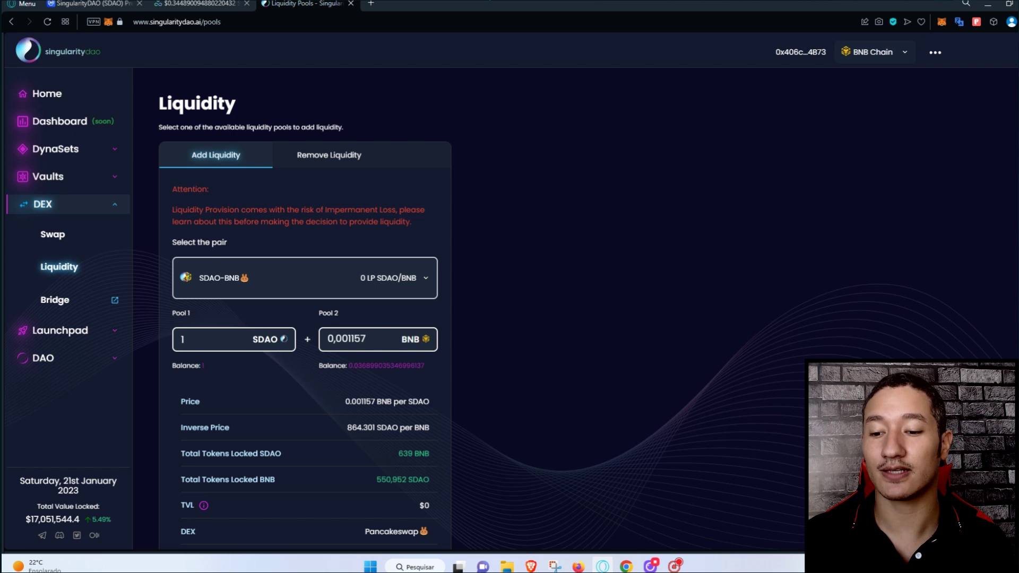
pyautogui.scroll(-3, 305, 318)
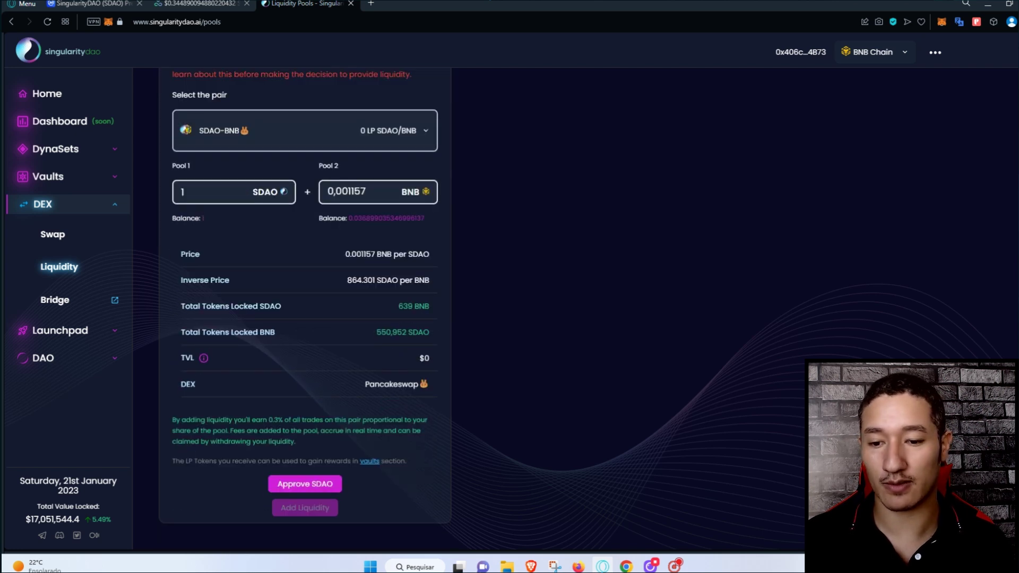
pyautogui.click(305, 483)
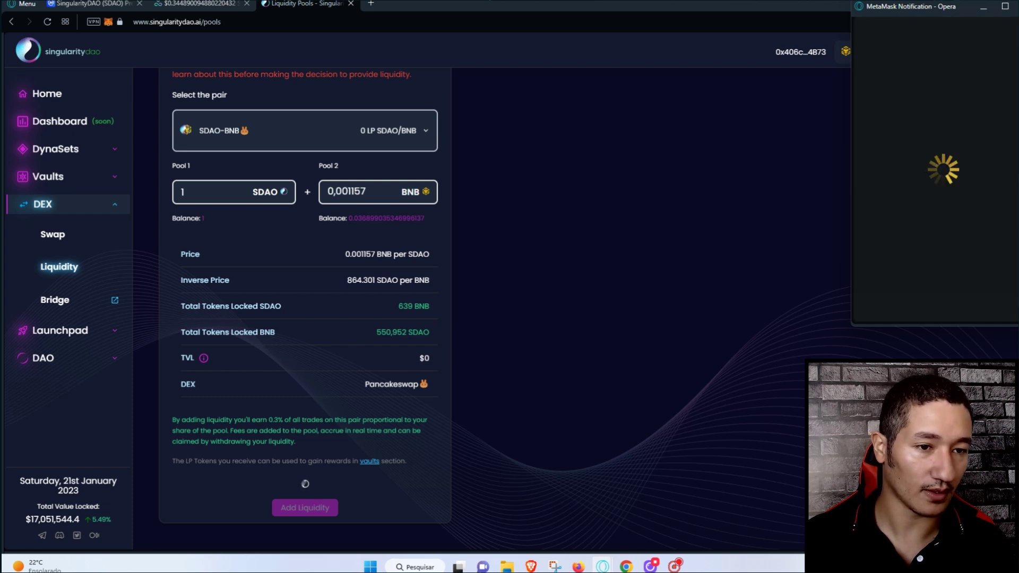
pyautogui.click(979, 300)
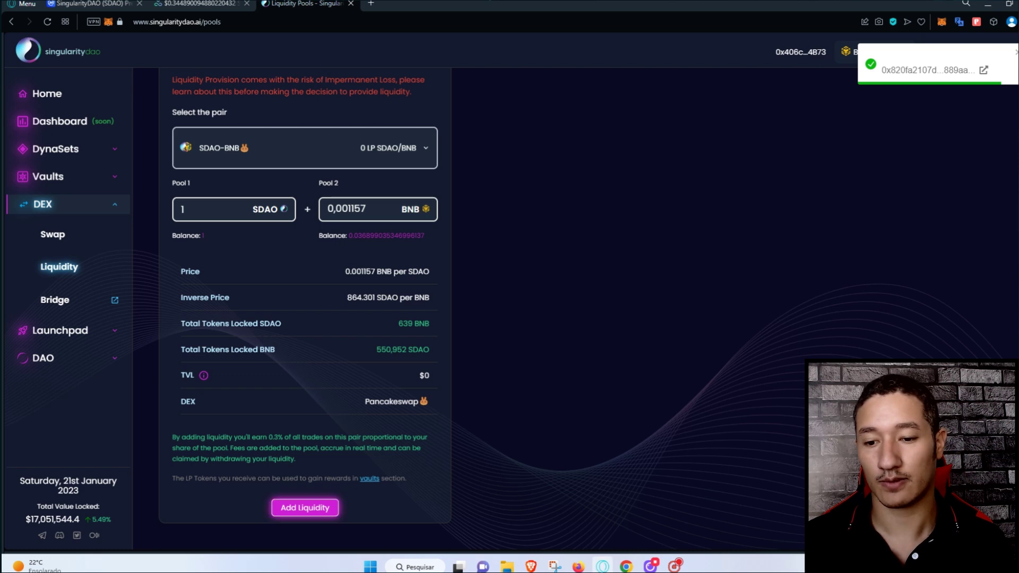
# Step: Add the liquidity to the SDAO-BNB pool, confirm the transaction in MetaMask, and dismiss the summary
pyautogui.click(305, 507)
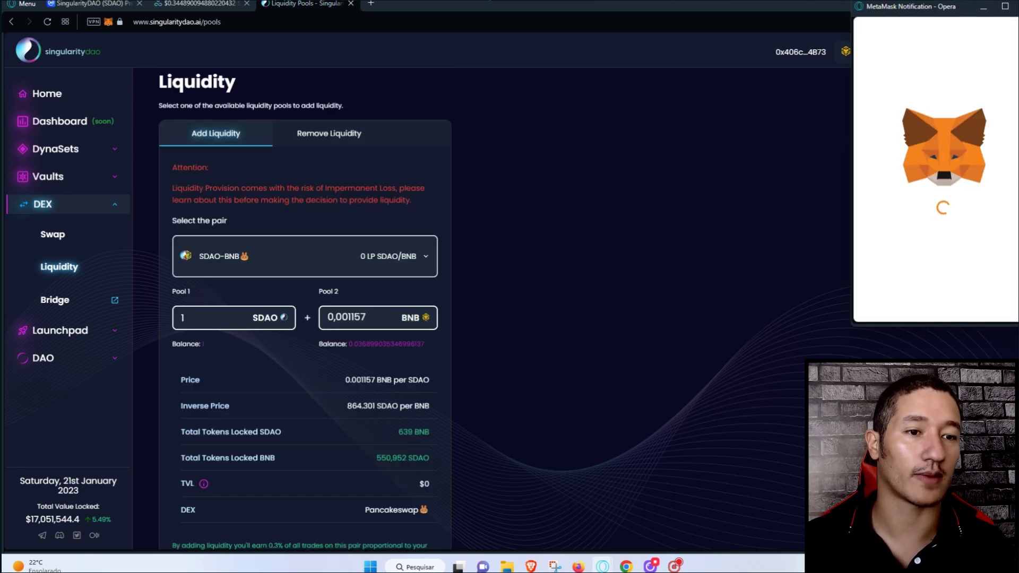
pyautogui.scroll(-2, 936, 219)
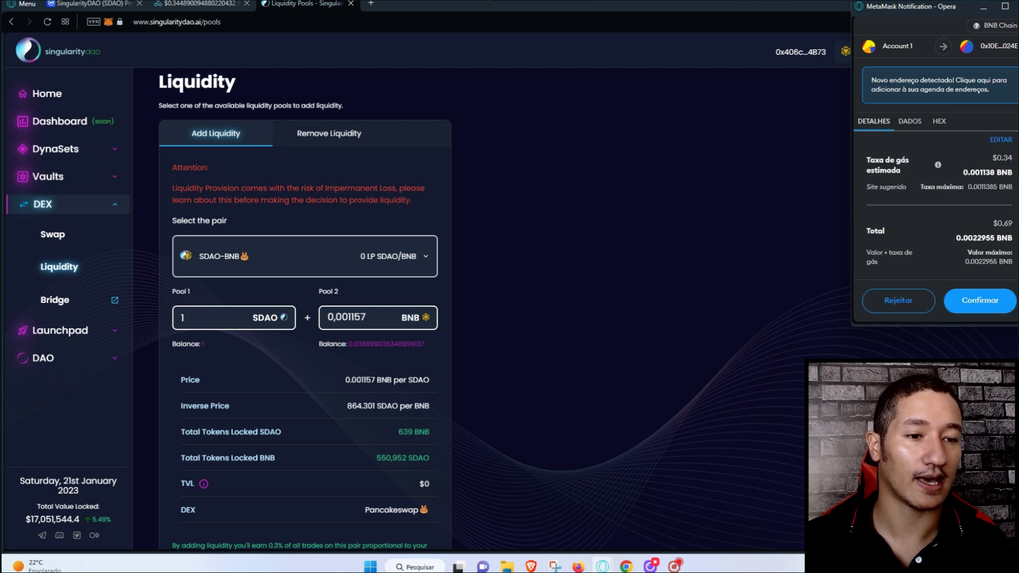
pyautogui.click(979, 301)
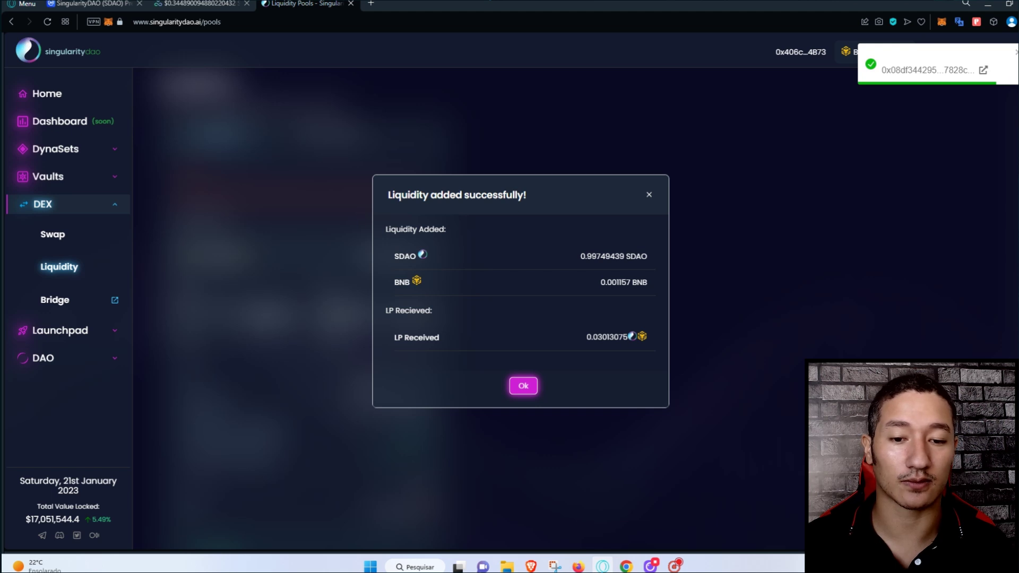
pyautogui.click(523, 385)
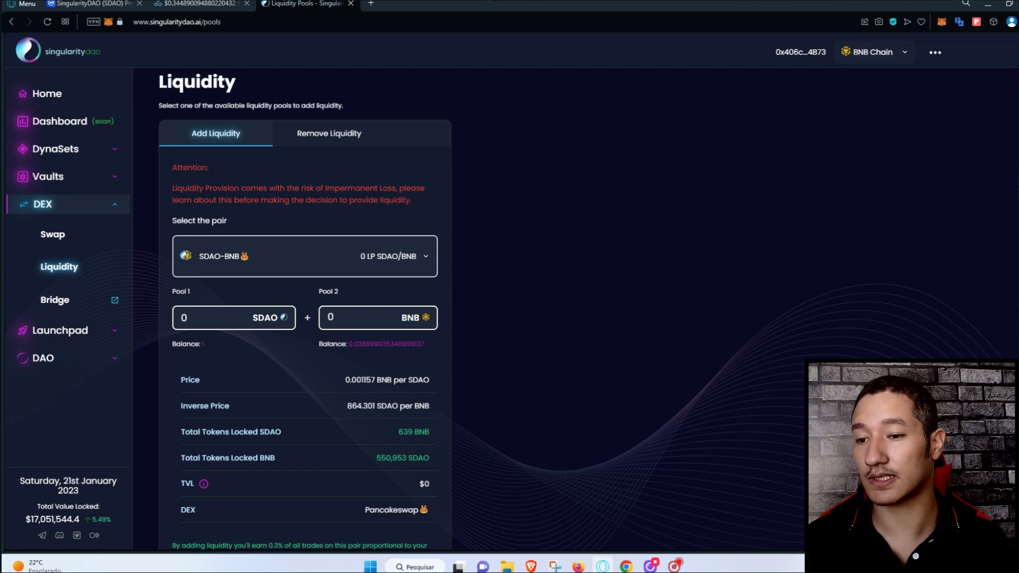
# Step: Open the Yield Vaults page and expand the details of the SDAO-BNB vault on BNB Chain
pyautogui.click(47, 177)
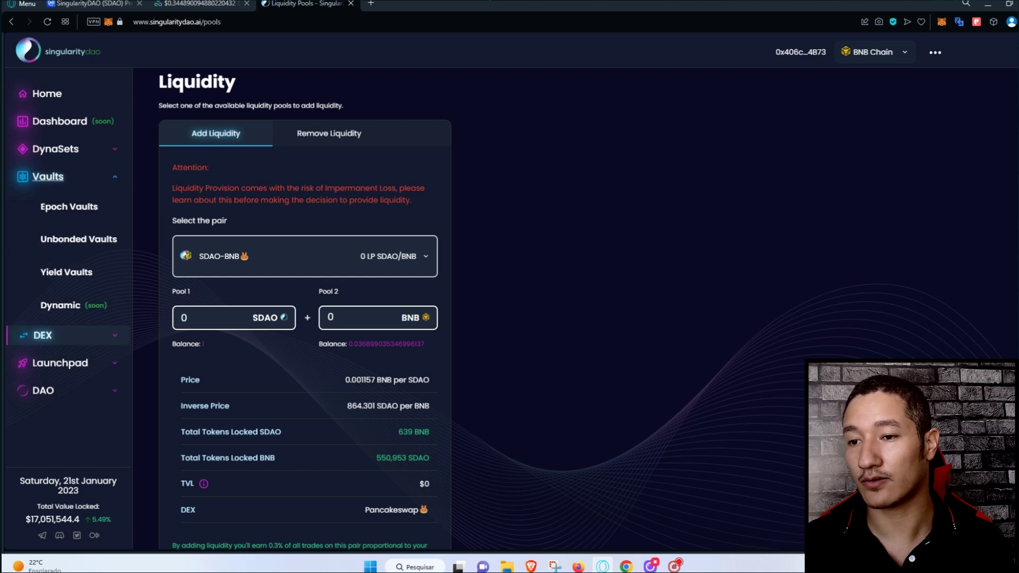
pyautogui.click(67, 272)
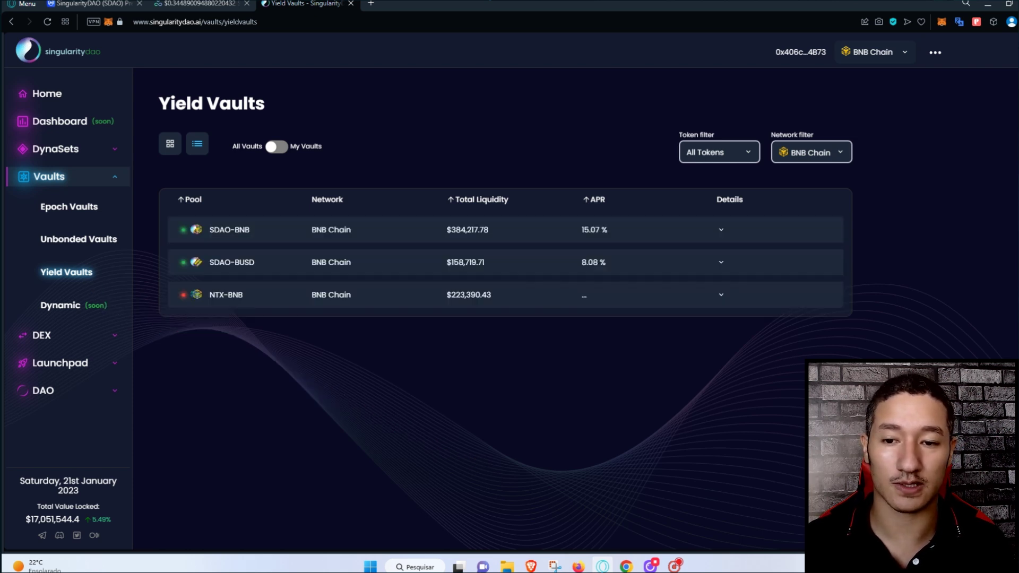
pyautogui.click(720, 229)
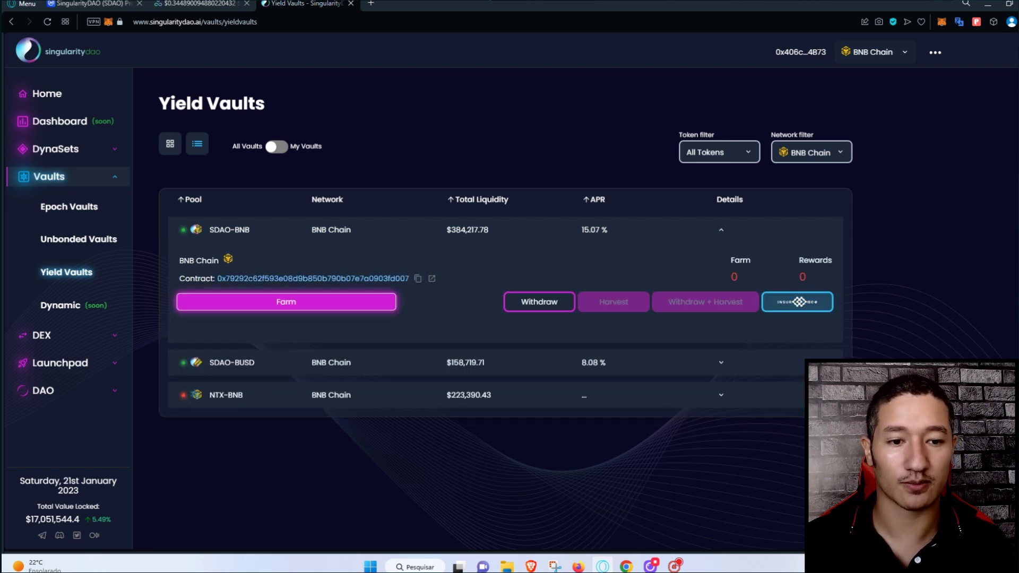
# Step: Farm 0.030130753465867629 SDAO-BNB LP tokens in the vault, approving the spending and confirming in MetaMask
pyautogui.click(286, 302)
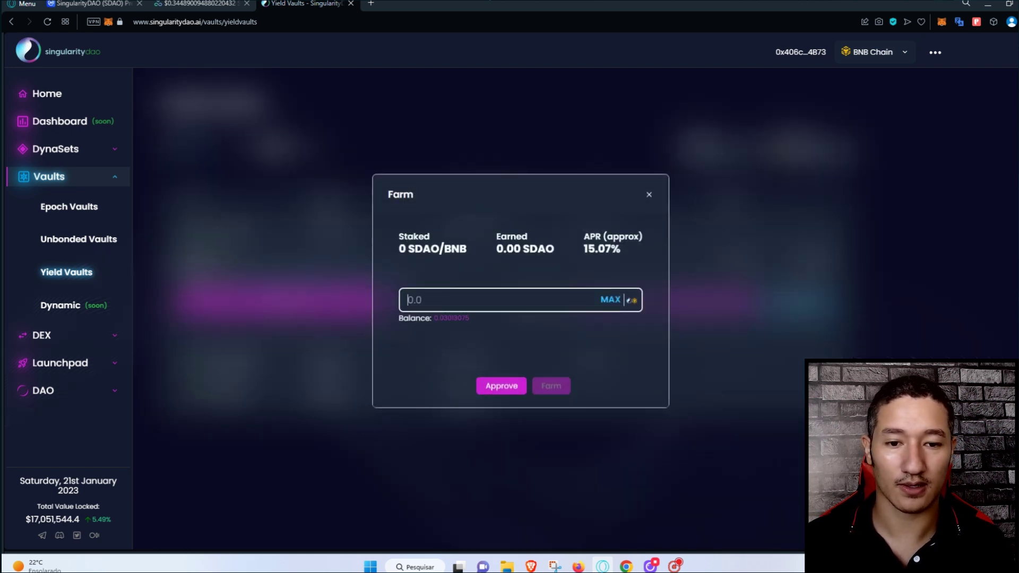
pyautogui.hotkey('ctrl', 'v')
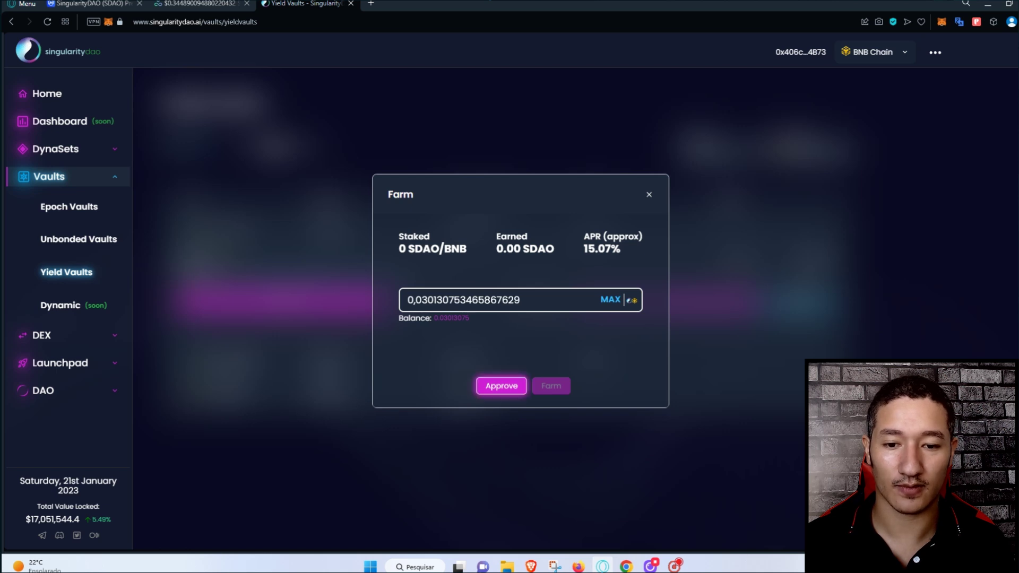
pyautogui.click(500, 386)
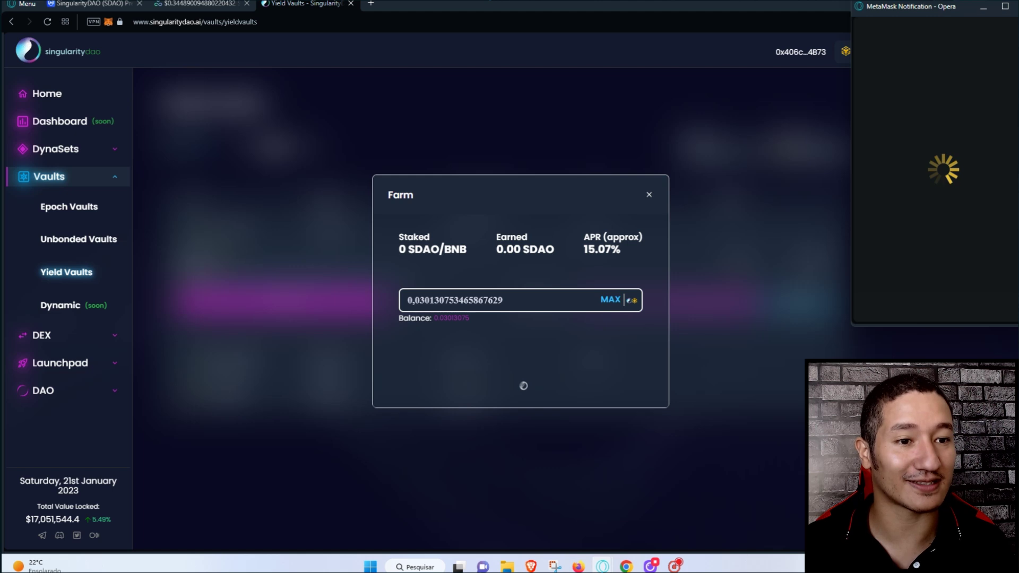
pyautogui.click(979, 299)
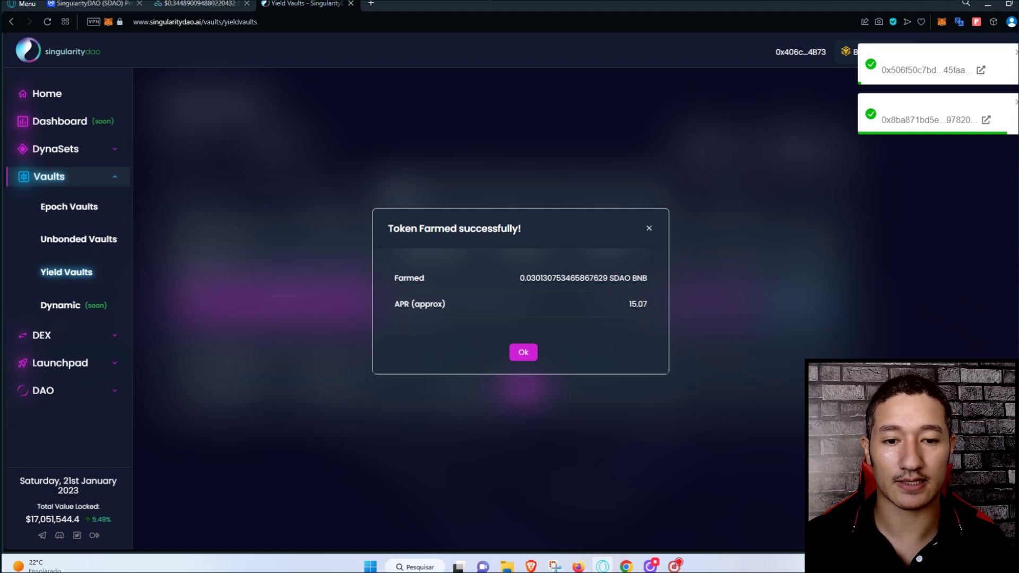
pyautogui.click(799, 302)
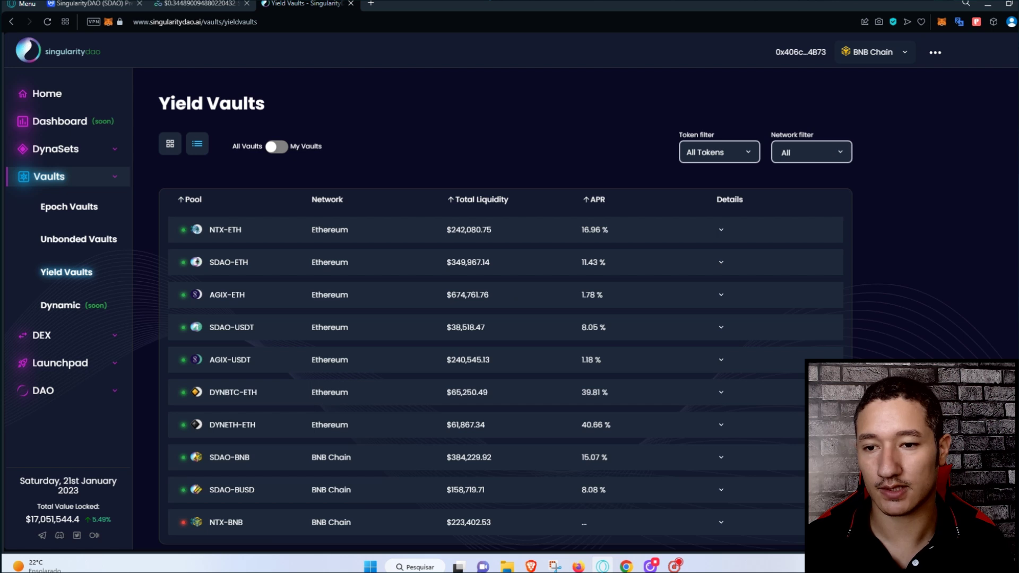
# Step: Expand the SDAO-BNB vault in the list of all networks and examine its farmed amount and rewards
pyautogui.scroll(-1, 504, 318)
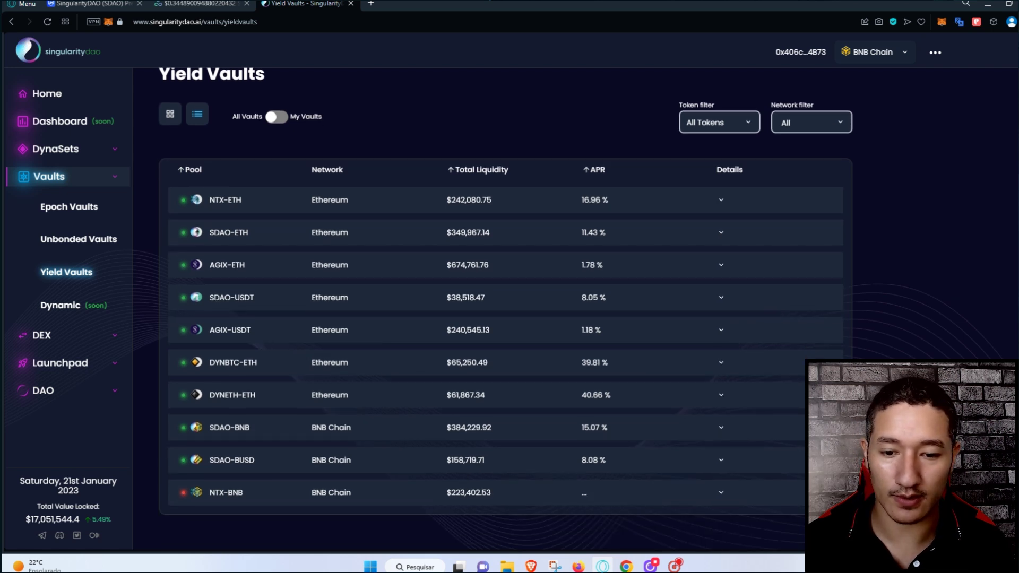
pyautogui.click(720, 427)
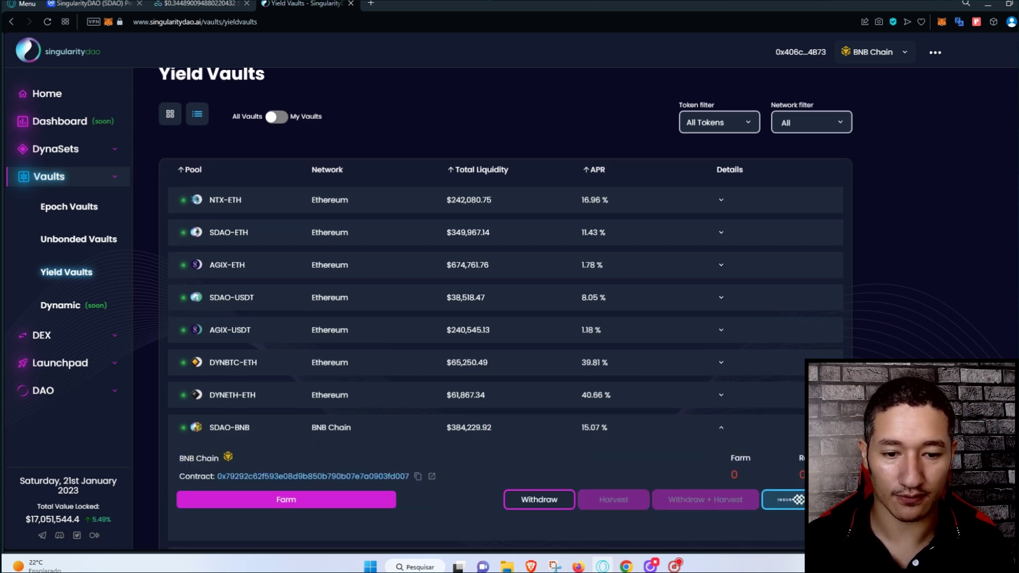
pyautogui.scroll(-3, 799, 399)
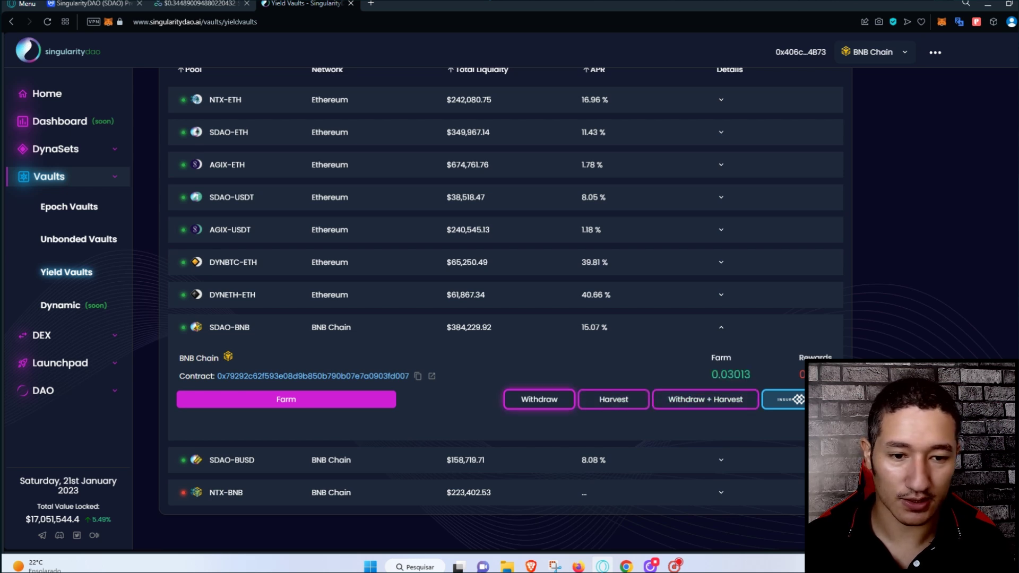
pyautogui.moveTo(751, 375); pyautogui.dragTo(710, 374)
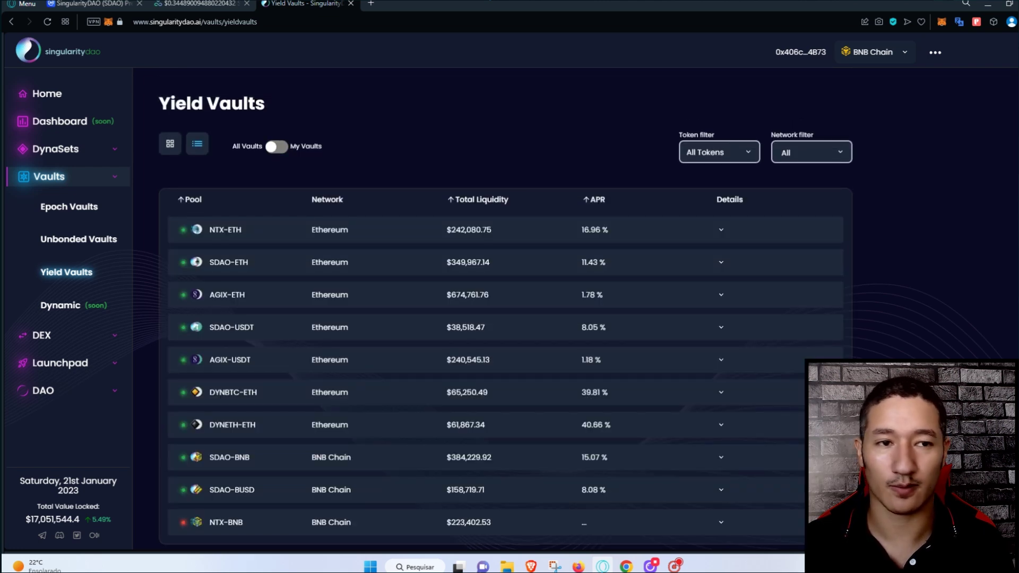
pyautogui.scroll(-1, 504, 305)
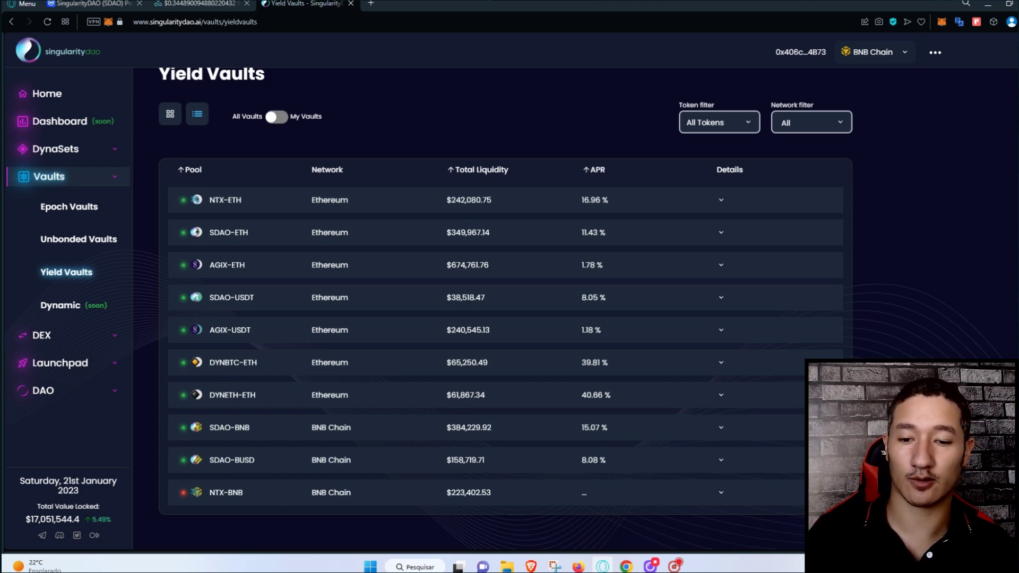
pyautogui.scroll(-3, 504, 308)
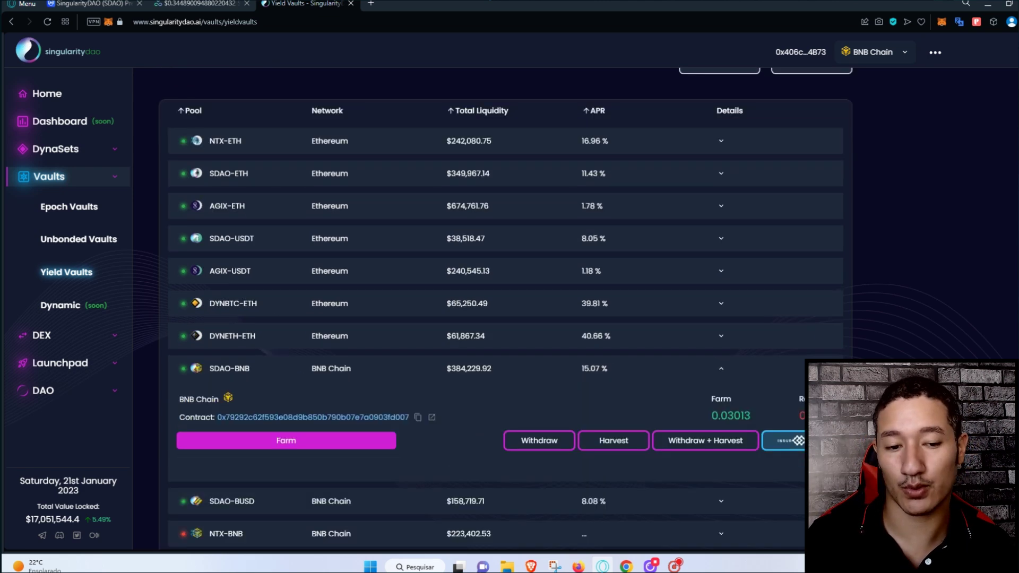
pyautogui.moveTo(711, 374); pyautogui.dragTo(751, 374)
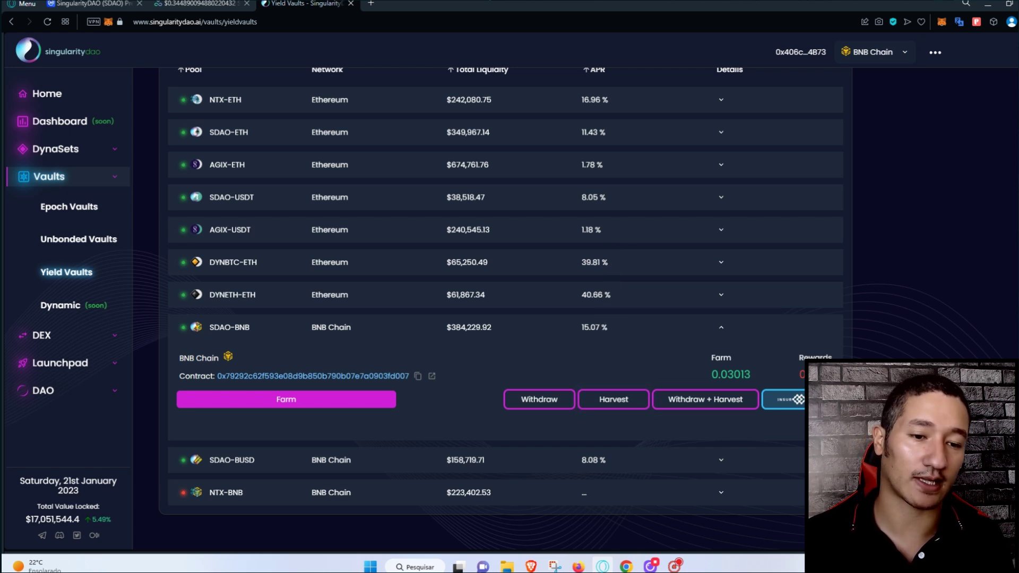
pyautogui.moveTo(799, 357); pyautogui.dragTo(832, 358)
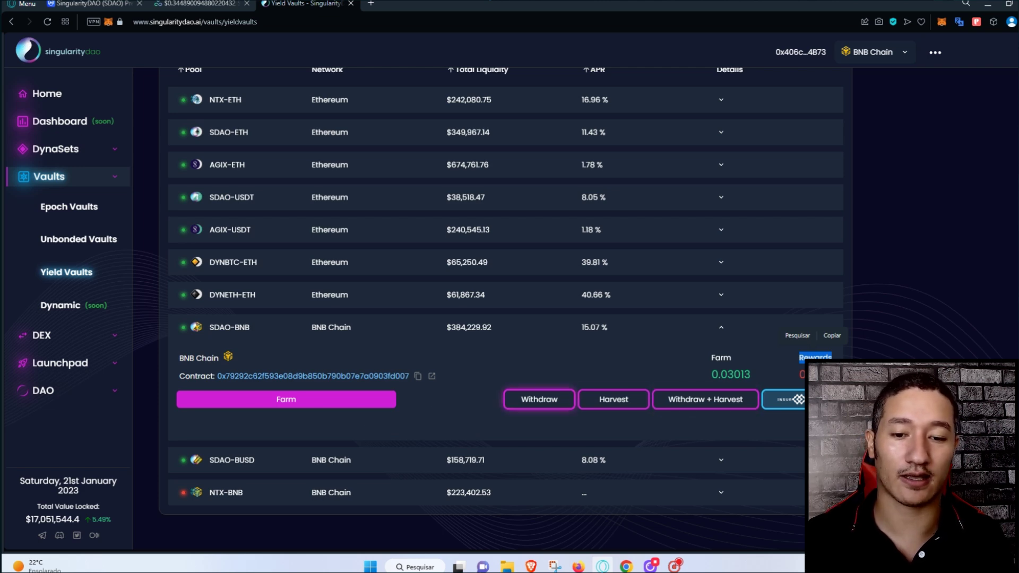
# Step: Try to withdraw the maximum staked amount, 0.030130753465867629 SDAO-BNB, from the vault
pyautogui.click(551, 404)
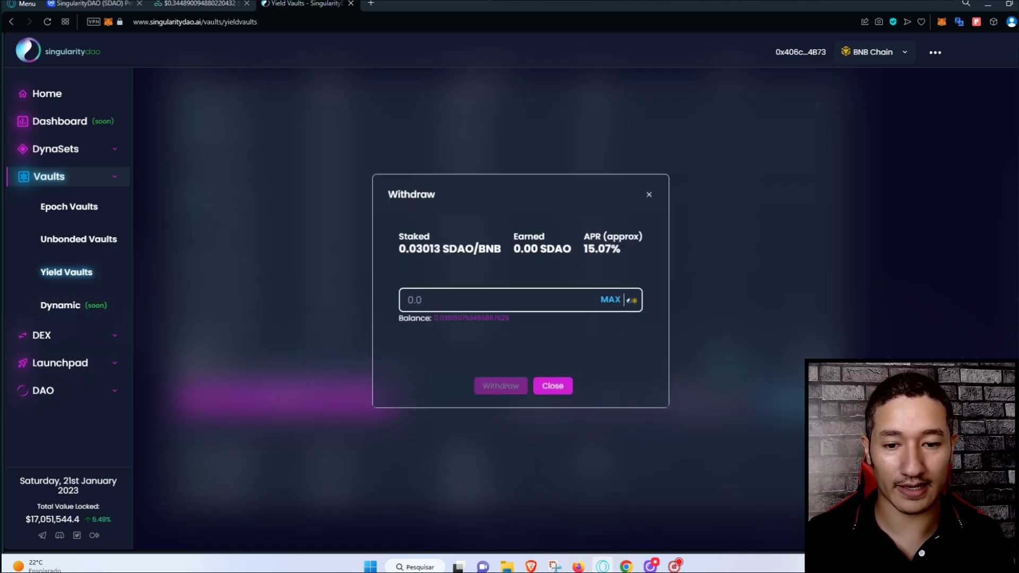
pyautogui.click(610, 299)
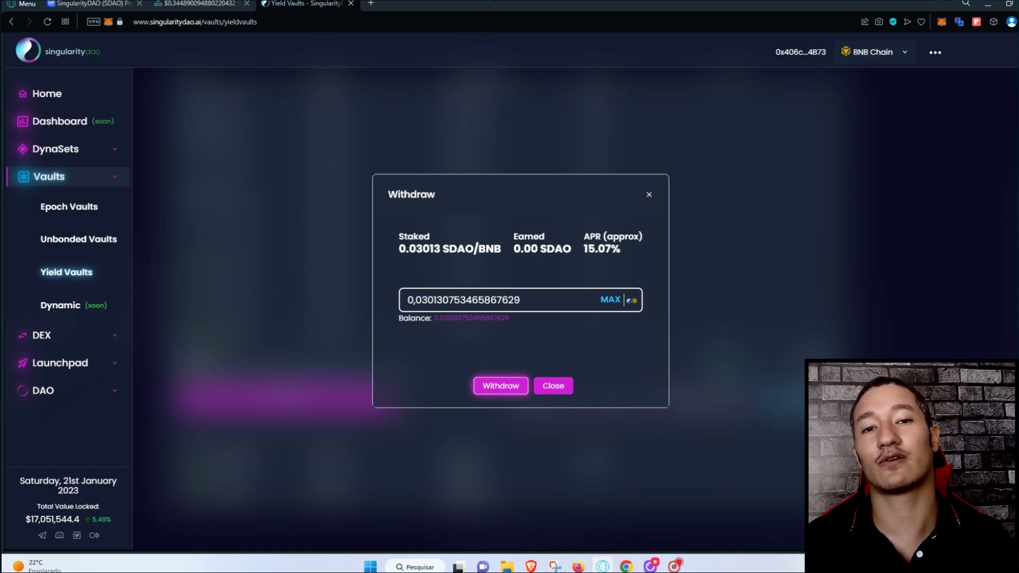
pyautogui.click(500, 386)
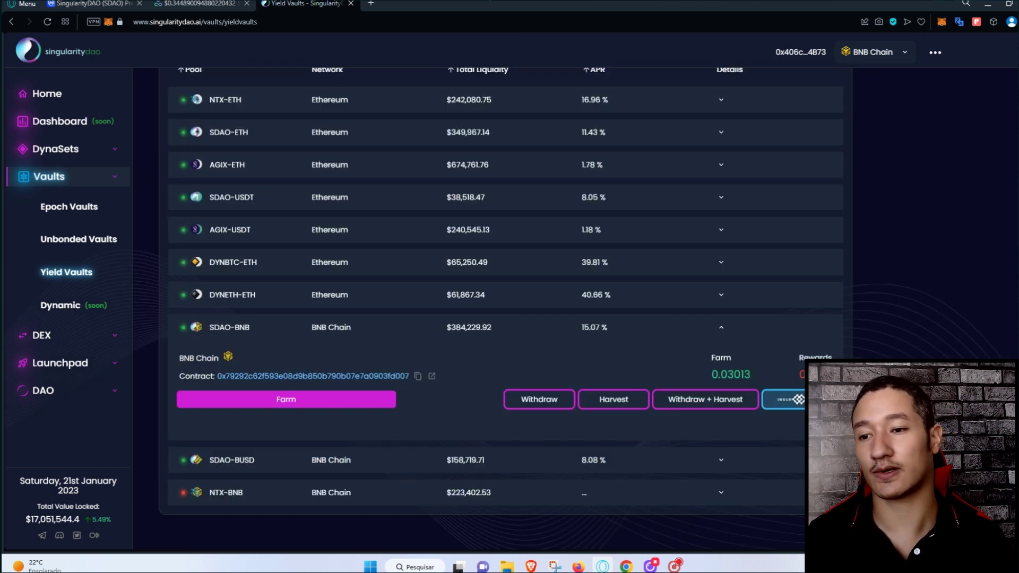
# Step: Open the Remove Liquidity form for the SDAO-BNB pair on the Liquidity page and examine its options
pyautogui.click(41, 335)
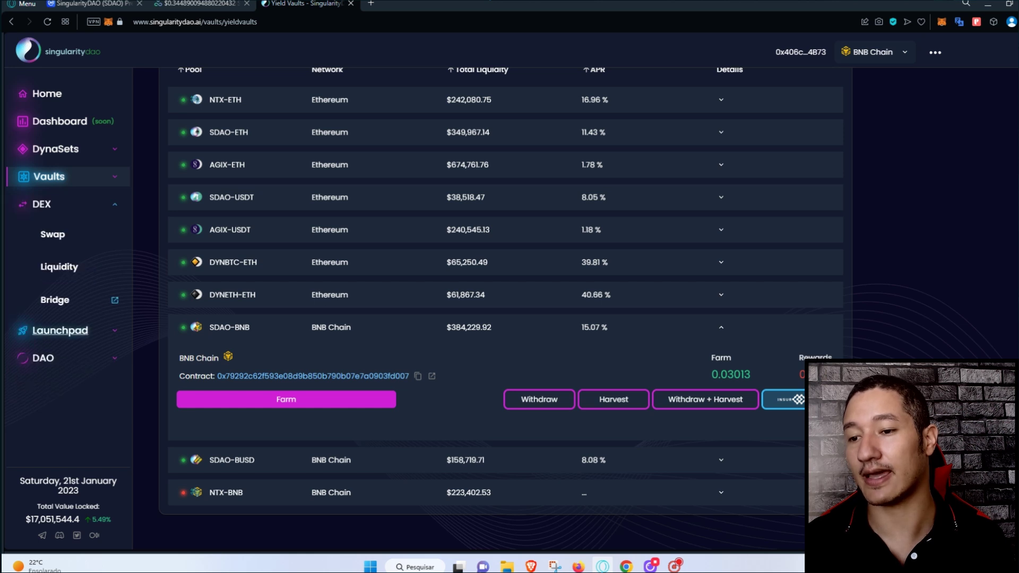
pyautogui.click(59, 267)
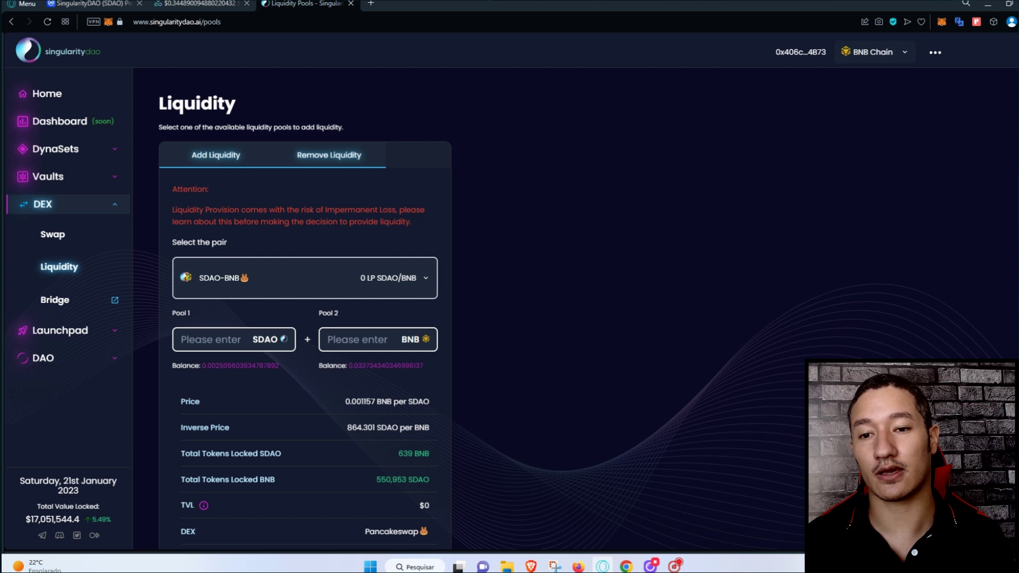
pyautogui.click(329, 155)
pyautogui.scroll(-1, 304, 309)
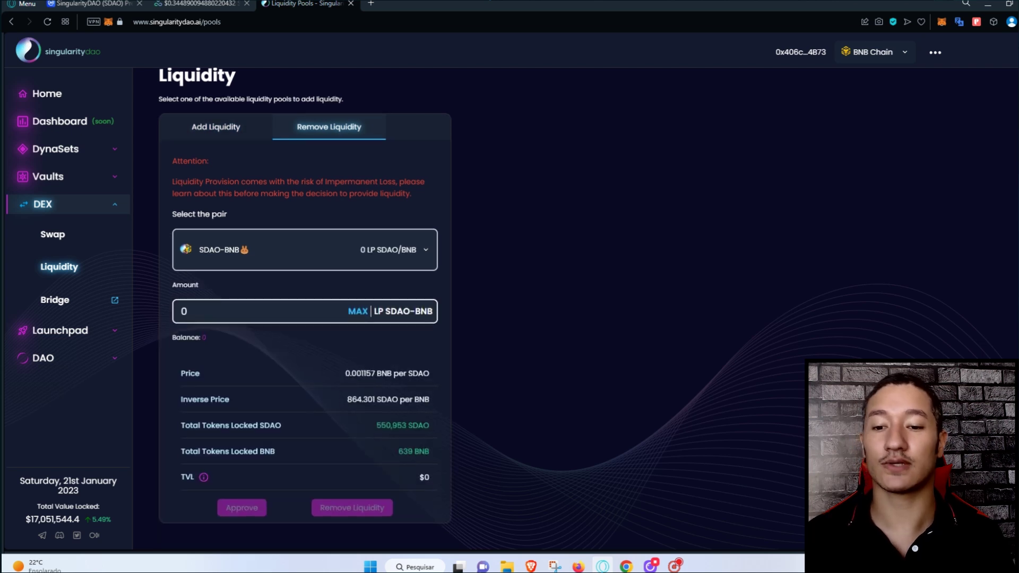